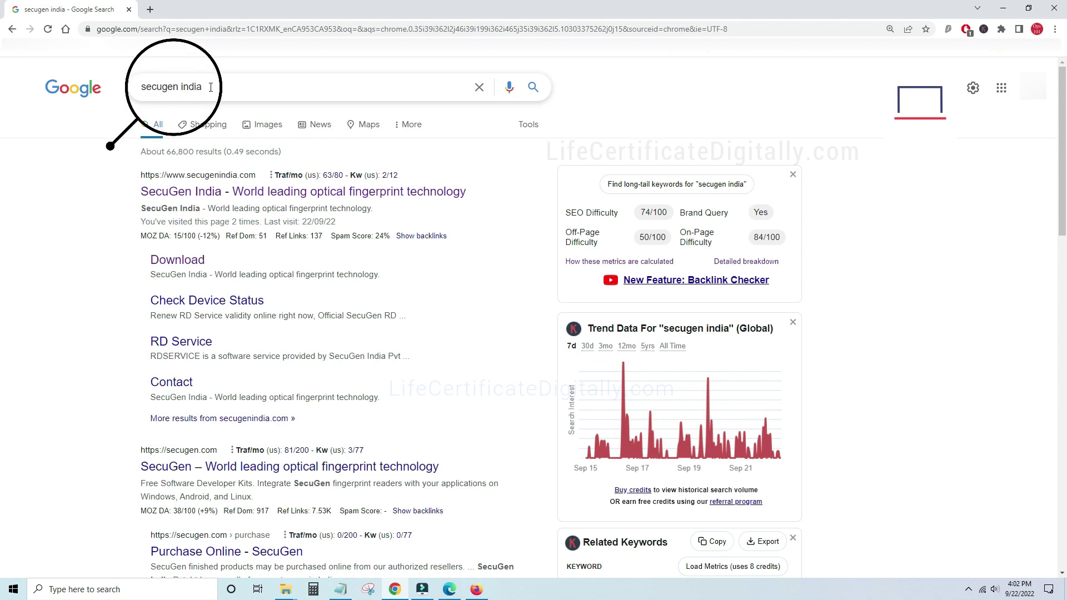
# - Open the SecuGen India website from the search results and go to its RD Service page
pyautogui.click(344, 196)
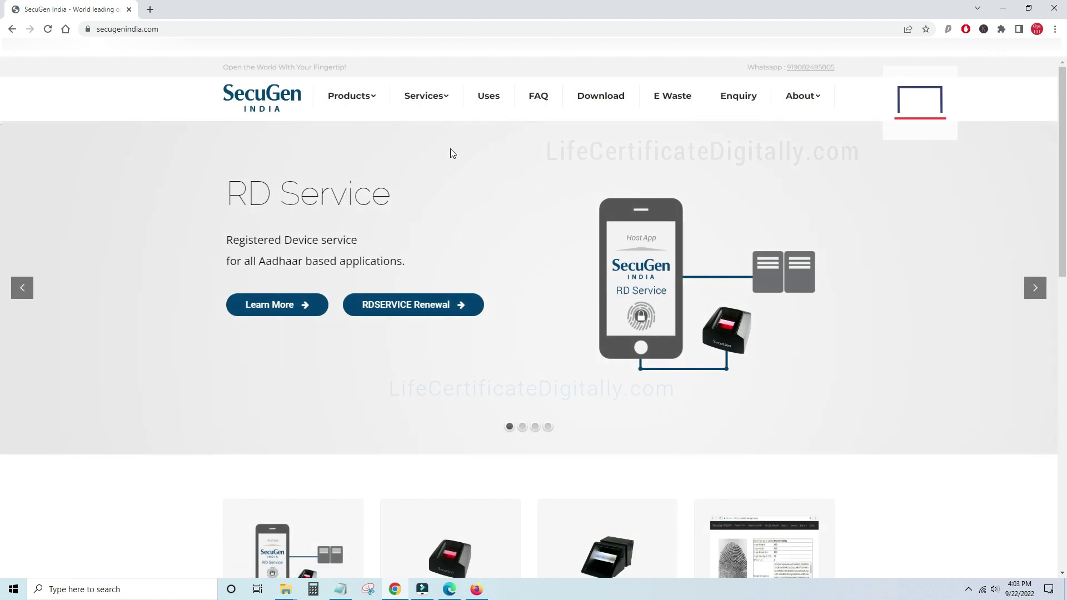
pyautogui.moveTo(442, 103)
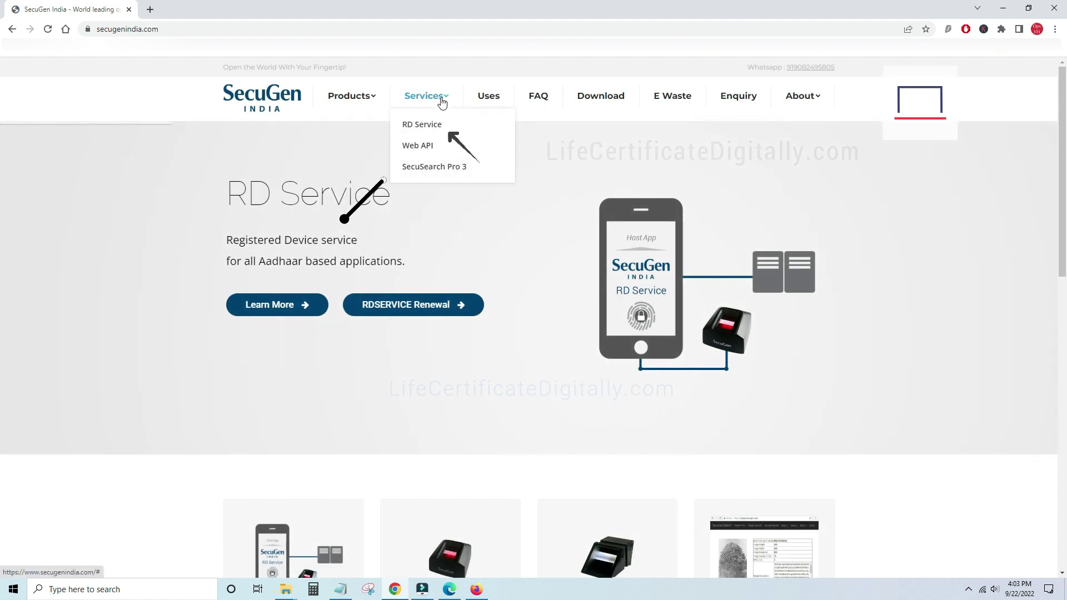
pyautogui.click(421, 127)
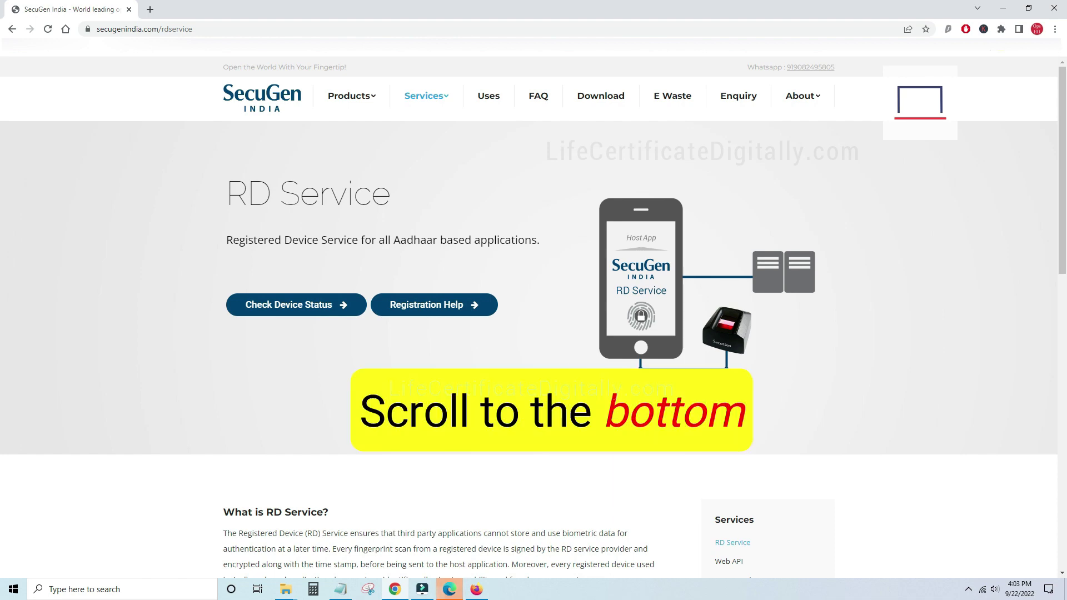
# - Download the legacy Pro 20 drivers for Windows 7 and 8 from the RD Service page's Downloads section
pyautogui.scroll(-1, 469, 412)
pyautogui.scroll(-6, 533, 317)
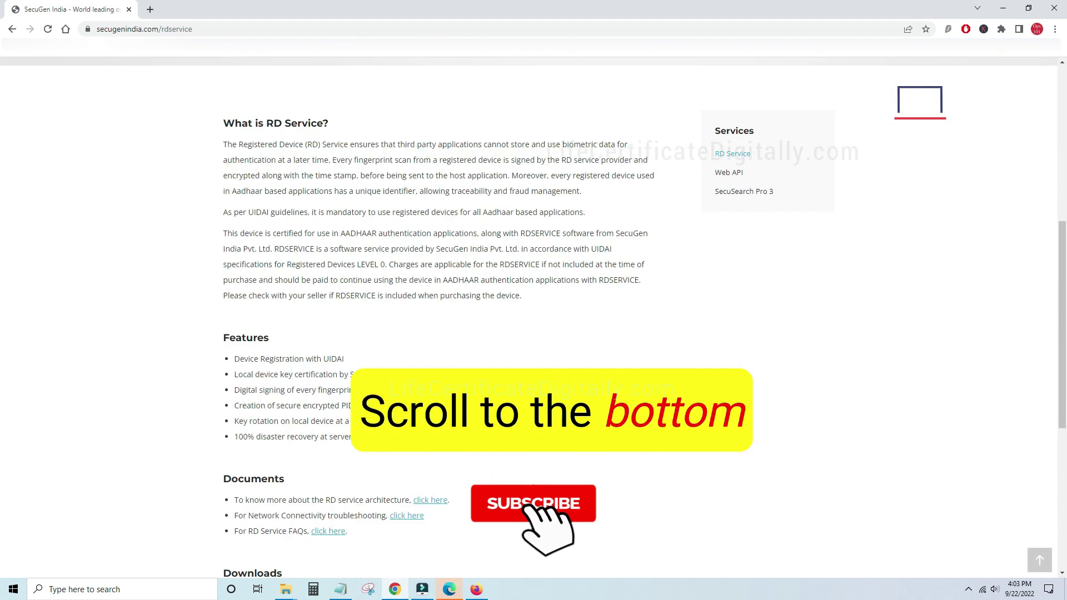
pyautogui.scroll(-1, 534, 317)
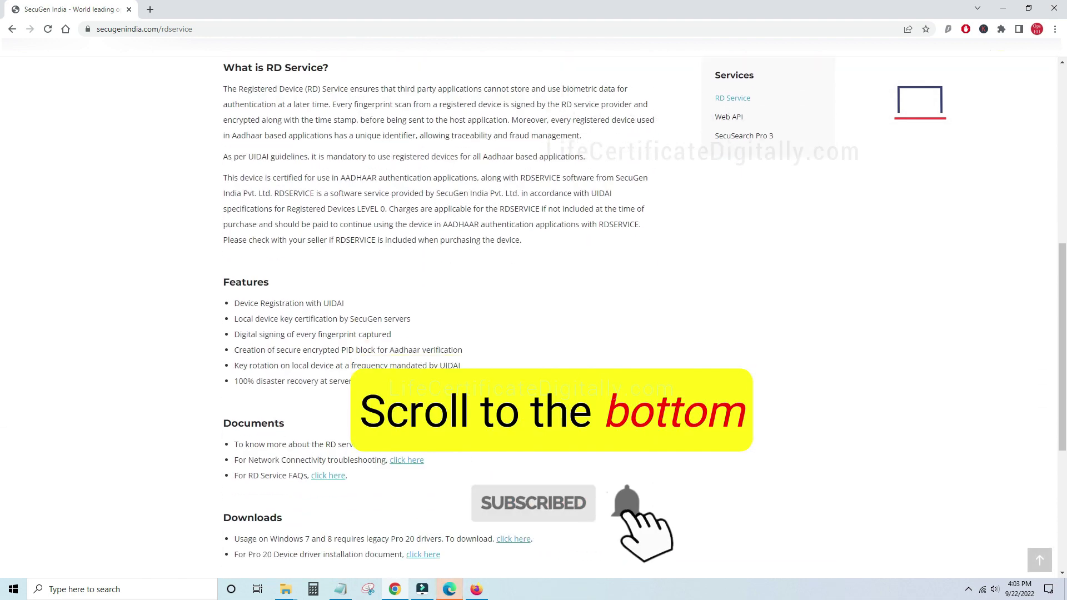
pyautogui.scroll(-1, 533, 317)
pyautogui.scroll(-1, 541, 396)
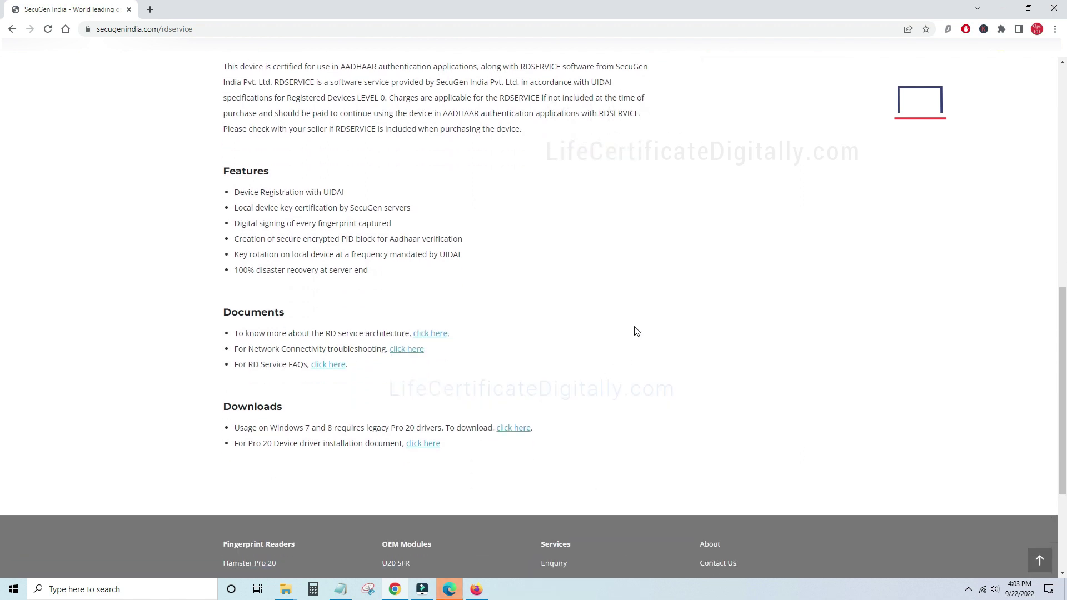
pyautogui.click(510, 430)
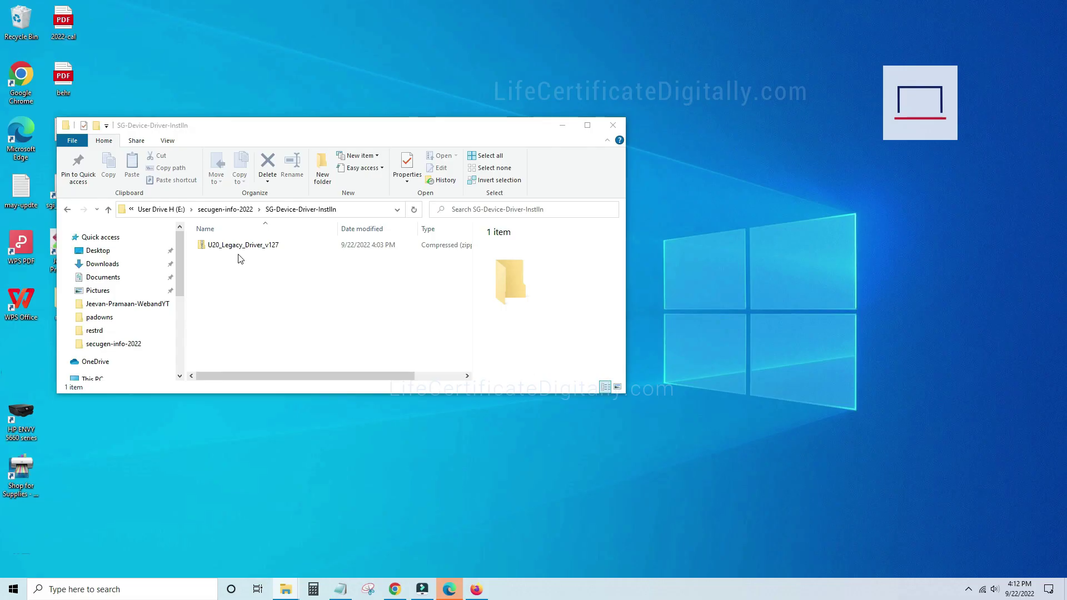
# - Extract all files from the U20_Legacy_Driver_v127 zip into the suggested U20_Legacy_Driver_v127 folder
pyautogui.click(238, 248)
pyautogui.rightClick(238, 248)
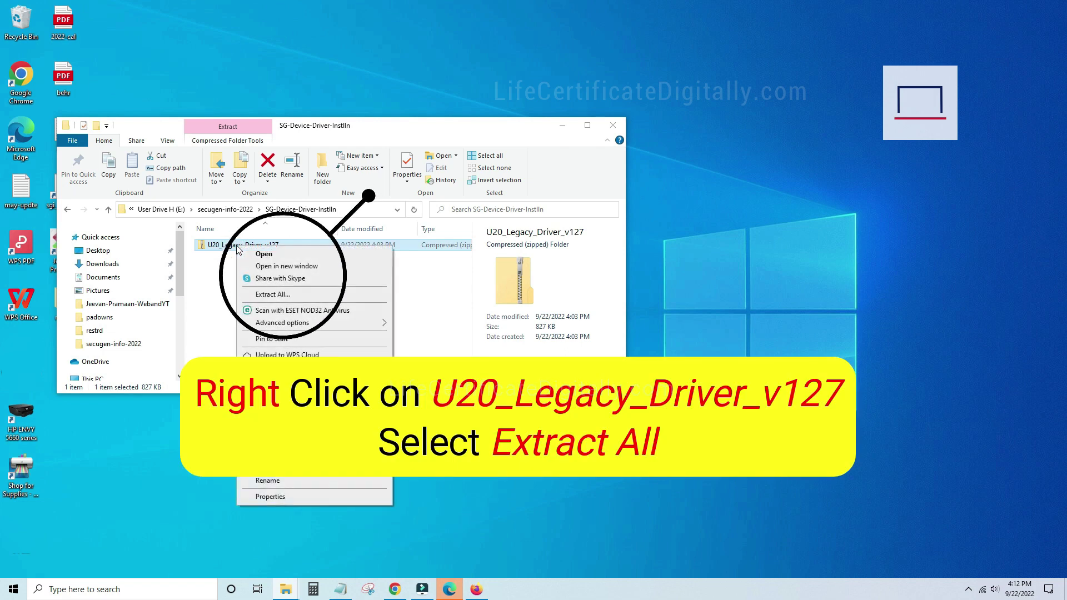
pyautogui.click(284, 296)
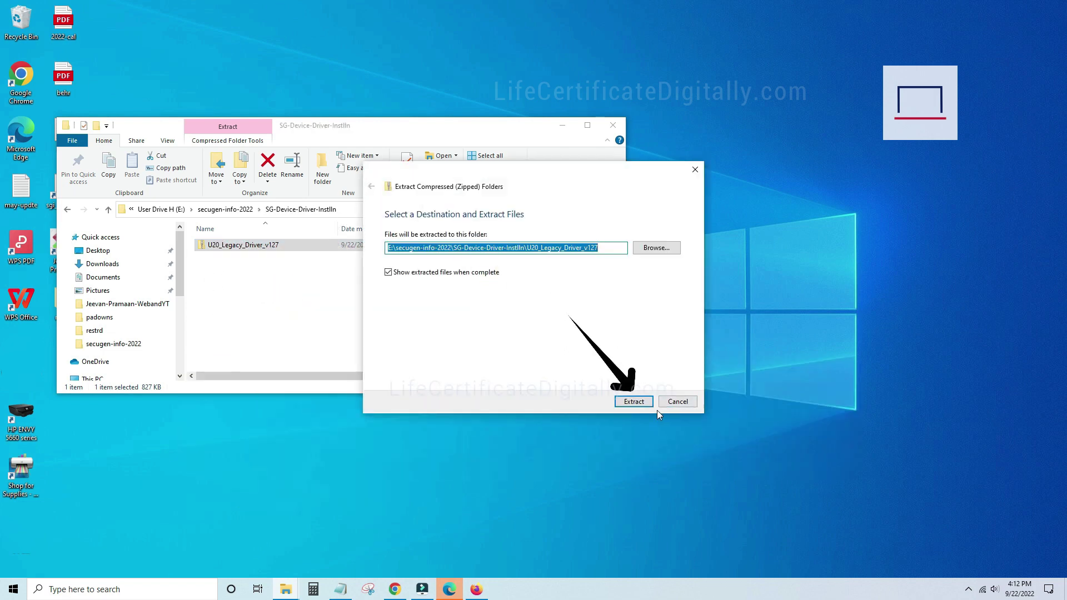
pyautogui.click(642, 402)
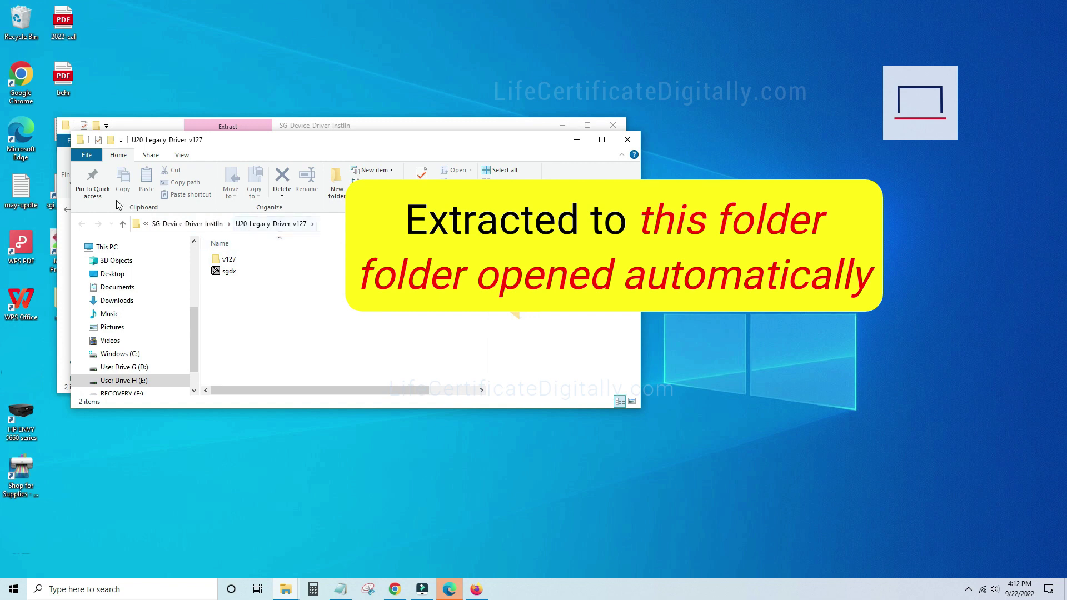
# - Check the extracted U20_Legacy_Driver_v127 folder alongside its zip and view the contents of its v127 subfolder
pyautogui.click(123, 224)
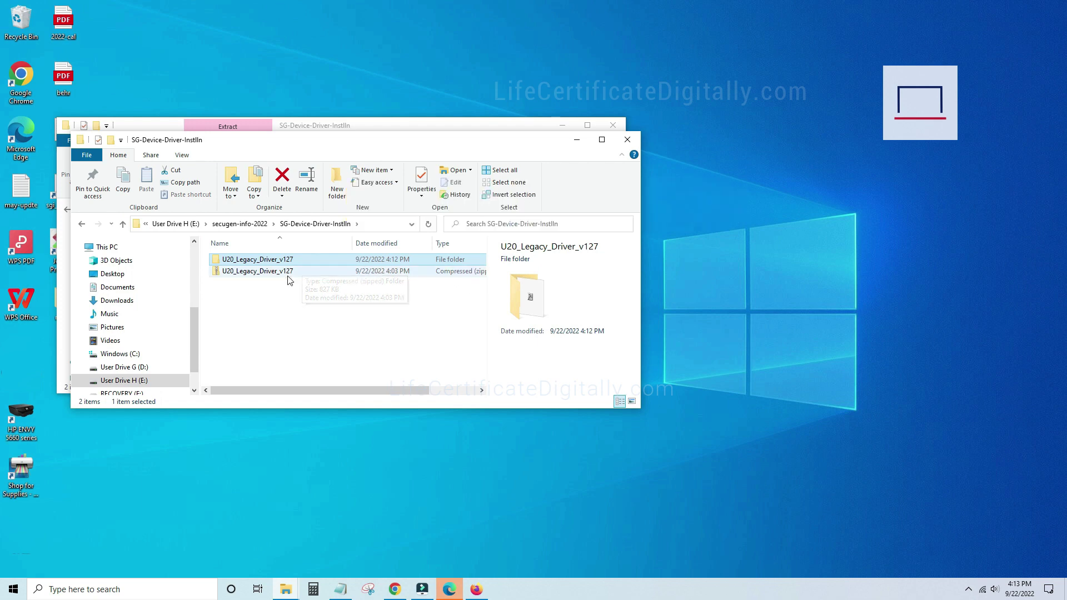
pyautogui.click(285, 272)
pyautogui.doubleClick(276, 259)
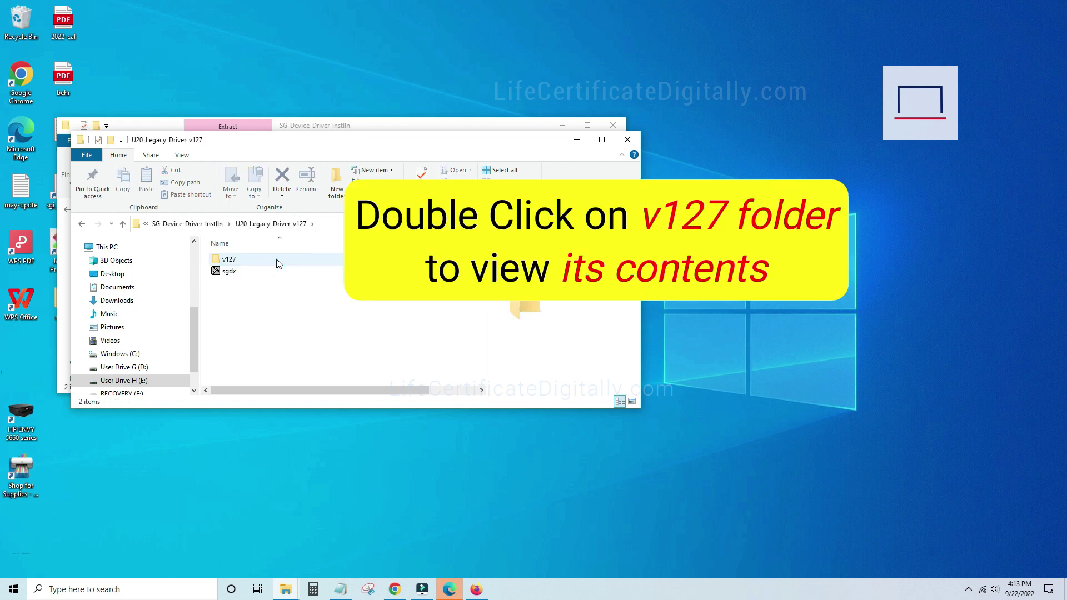
pyautogui.doubleClick(246, 260)
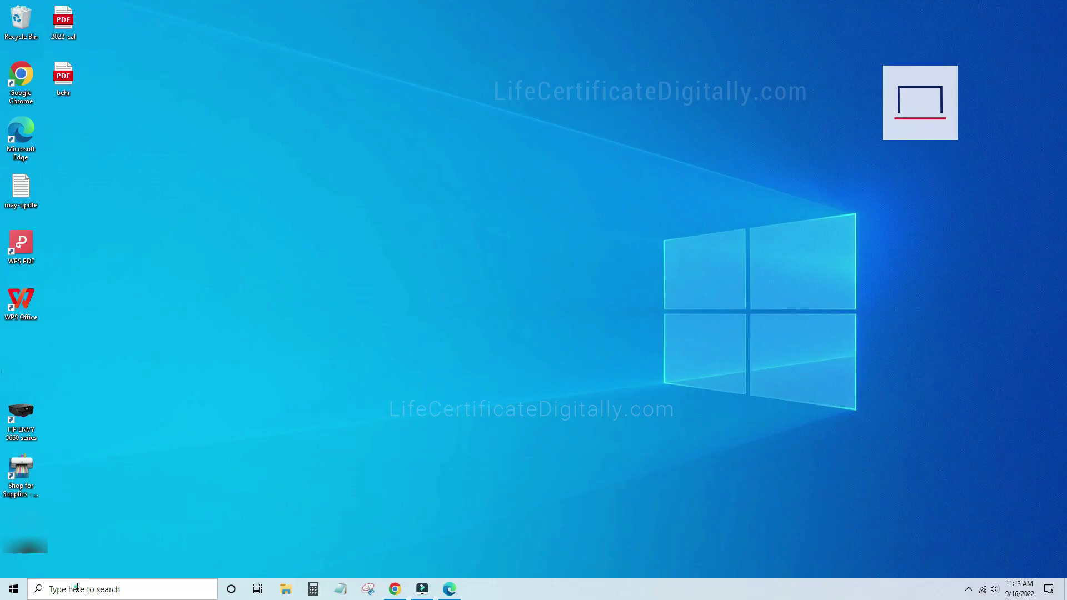
# - Search Windows for "device" and open Device Manager
pyautogui.click(77, 588)
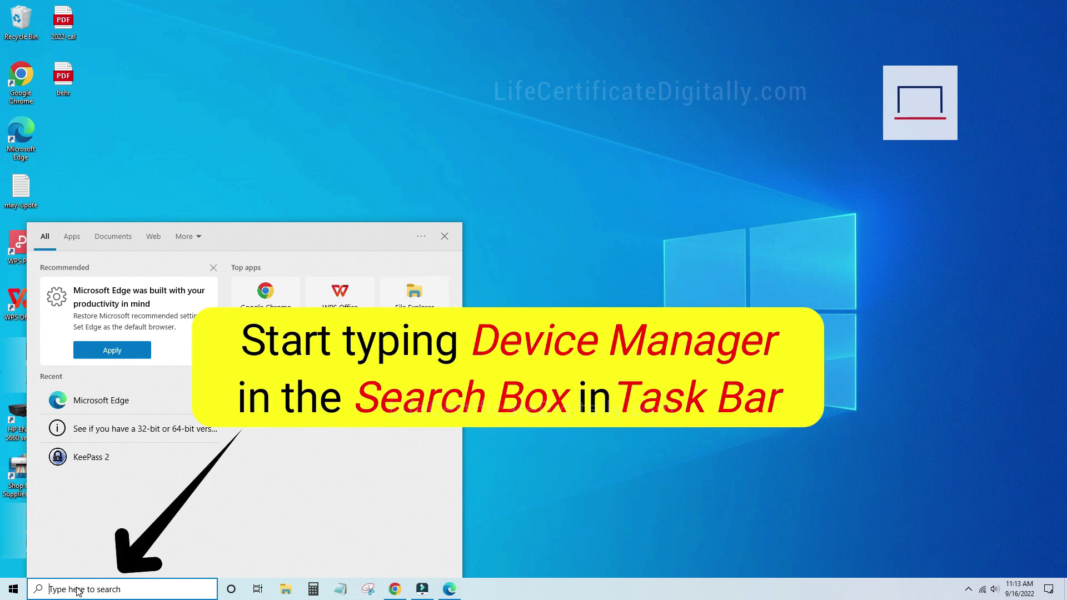
pyautogui.write('devic')
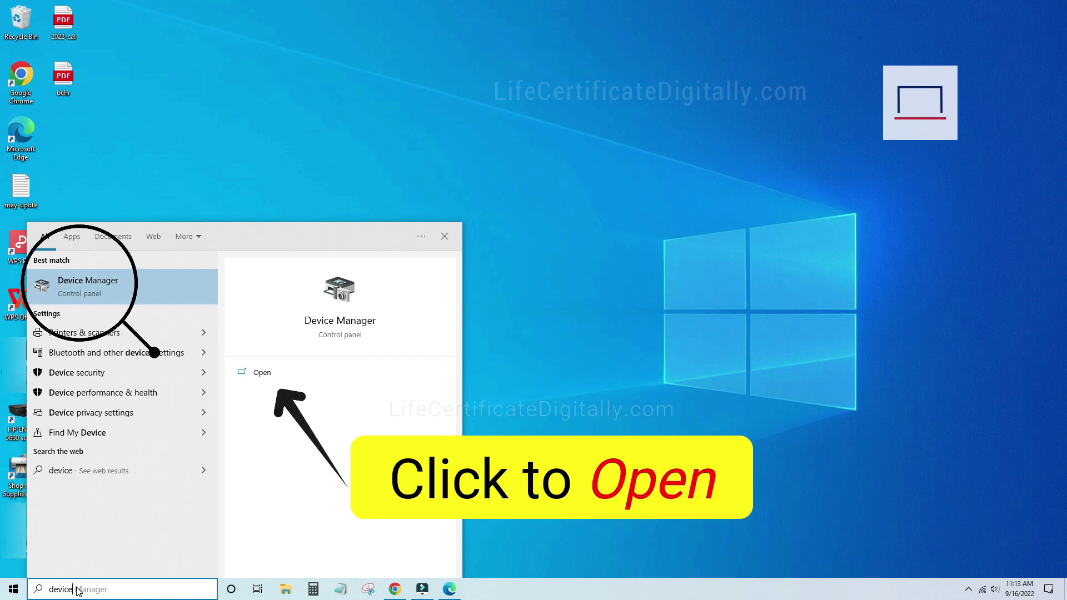
pyautogui.write('e')
pyautogui.click(269, 372)
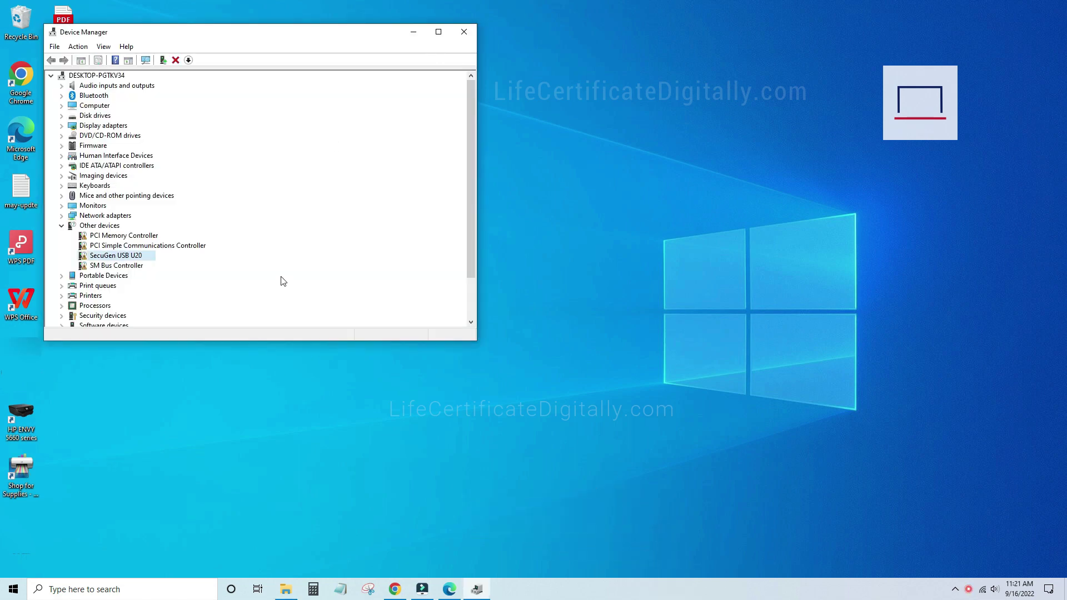
# - Start a driver update for SecuGen USB U20 under Other devices, choosing to browse the computer for drivers
pyautogui.rightClick(130, 258)
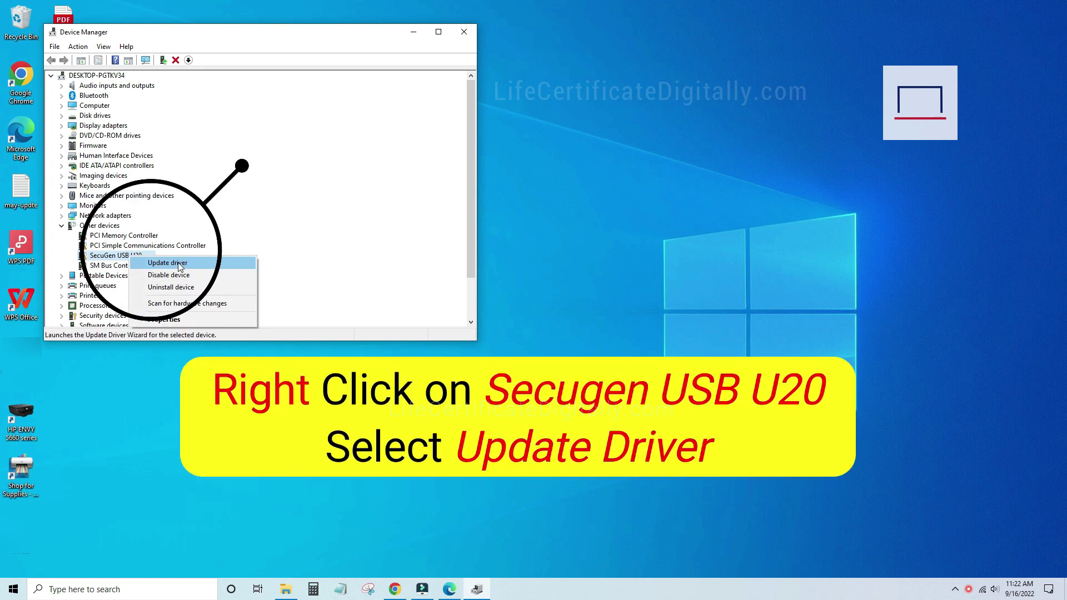
pyautogui.click(180, 266)
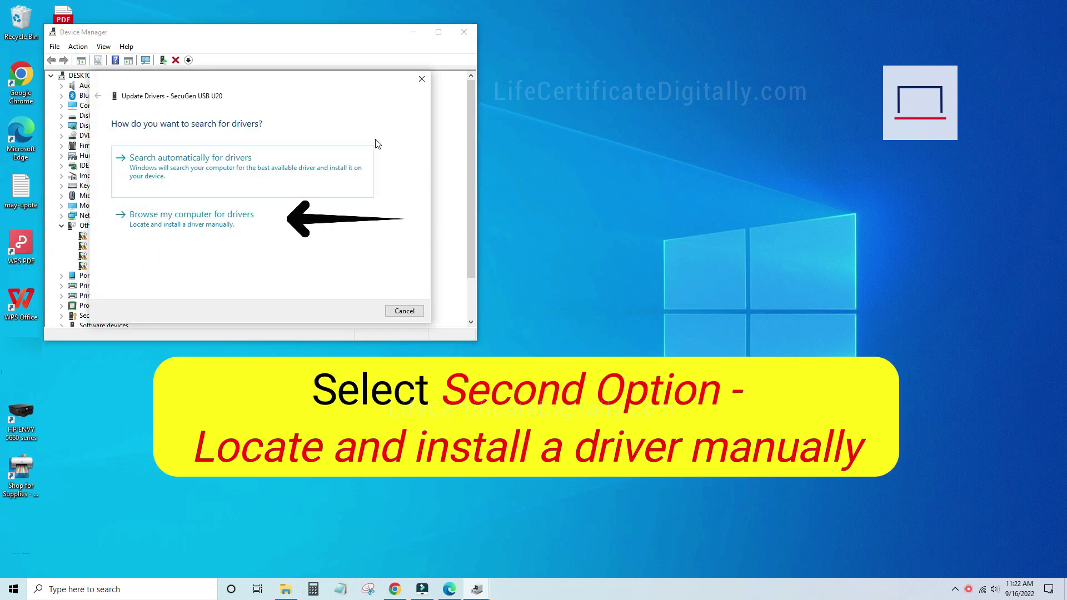
pyautogui.click(193, 221)
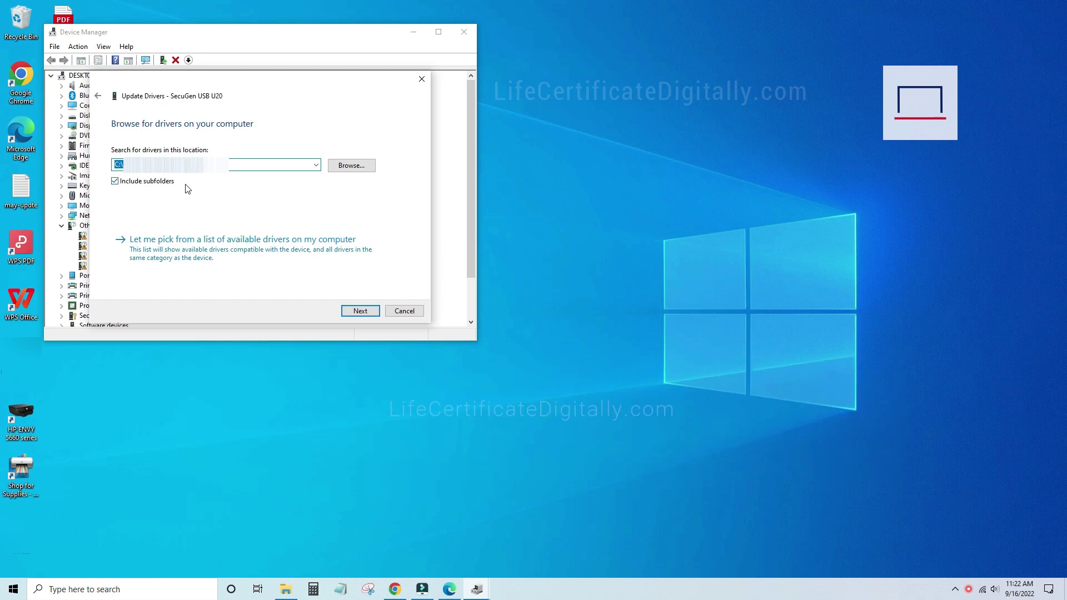
# - Set the driver search location to the x64 folder inside SG-Device-Driver-Instlln\U20_Legacy_Driver_v127\v127
pyautogui.click(358, 168)
pyautogui.scroll(-1, 613, 308)
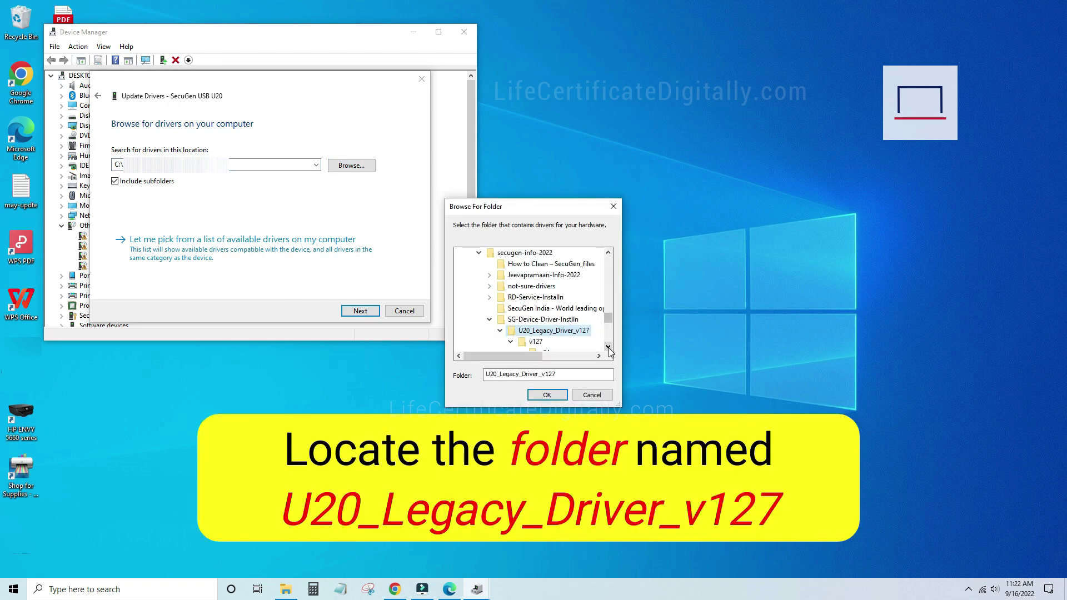
pyautogui.click(608, 346)
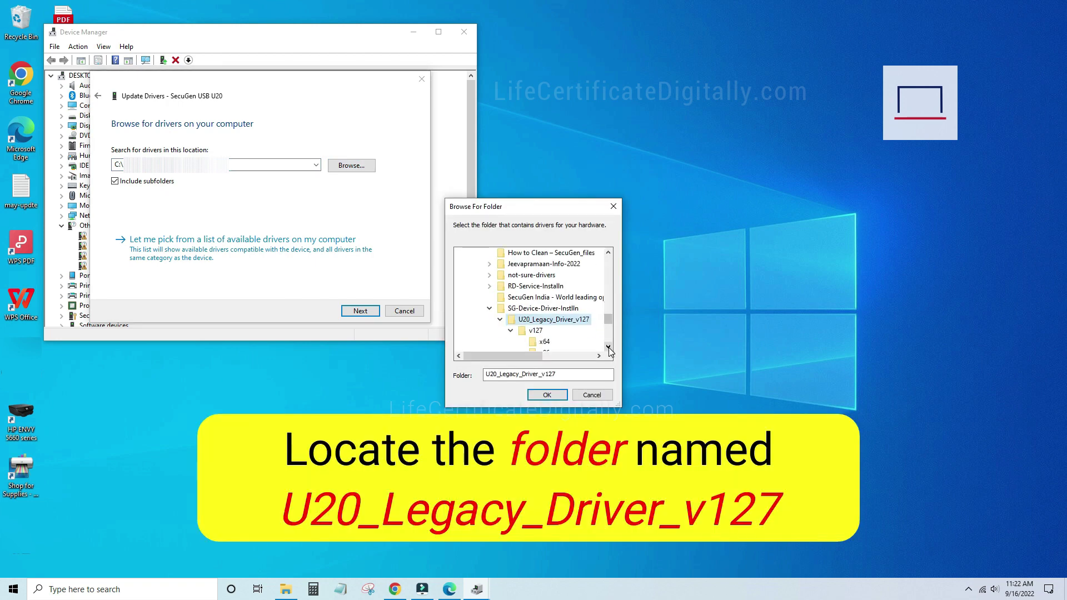
pyautogui.click(608, 346)
pyautogui.click(608, 347)
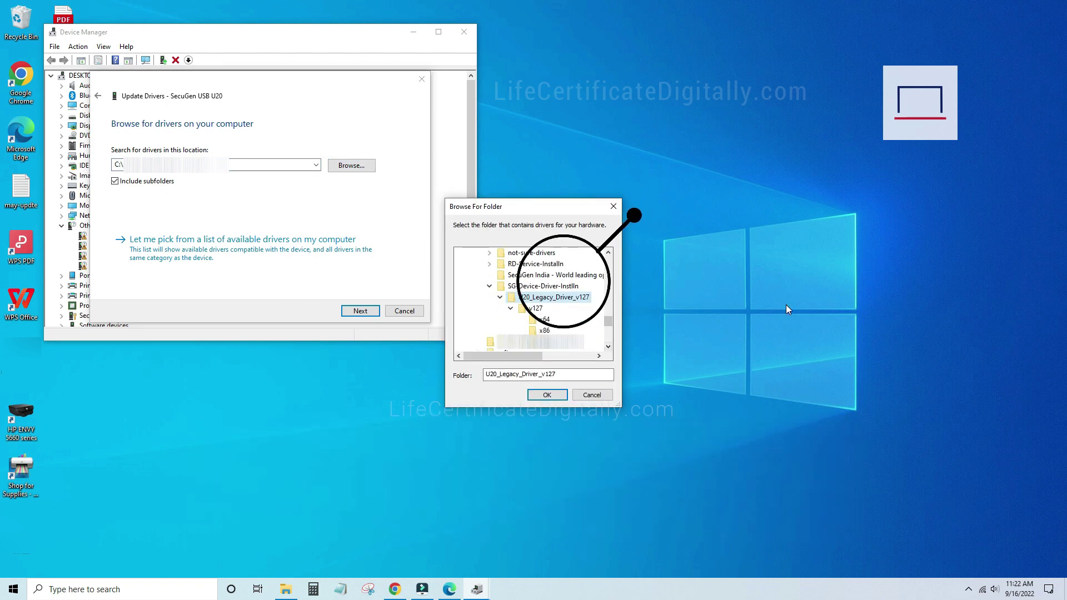
pyautogui.click(546, 320)
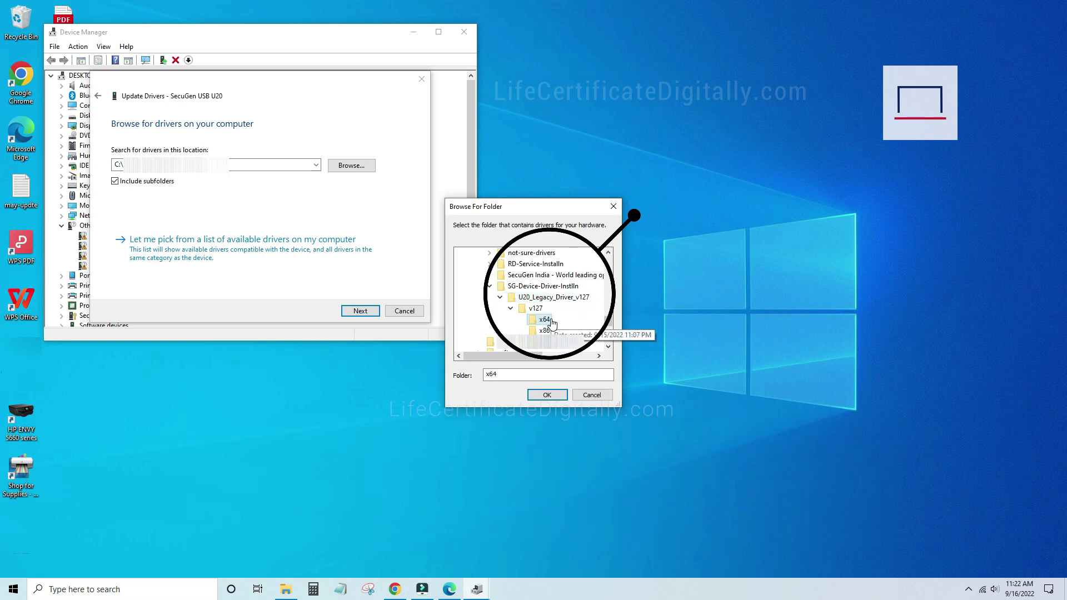
pyautogui.click(544, 395)
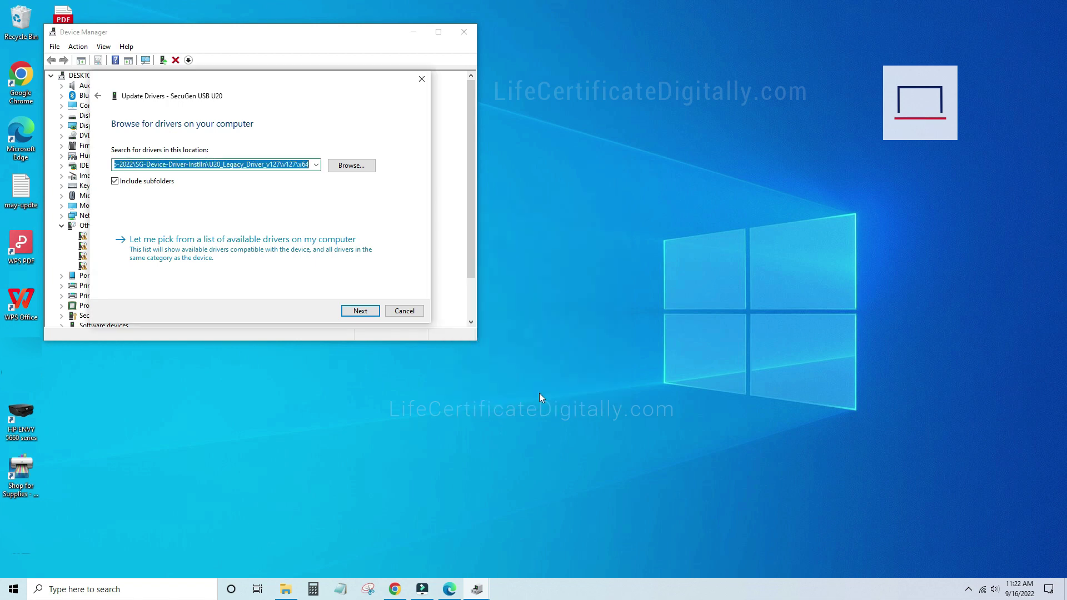
# - Install the SecuGen Corporation Biometric devices driver from the chosen folder and close the update wizard
pyautogui.click(362, 312)
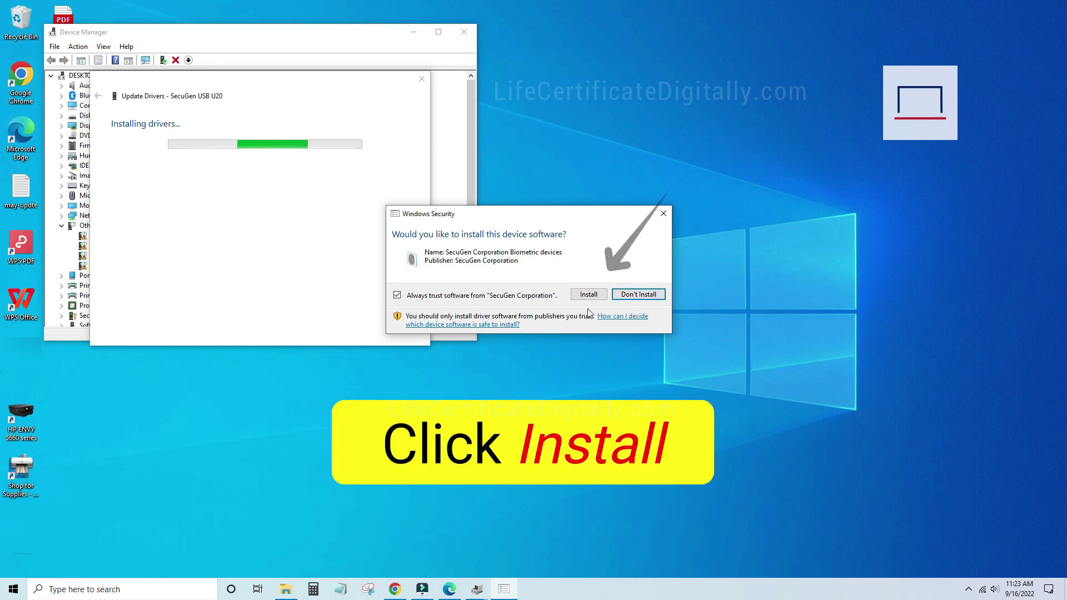
pyautogui.click(587, 293)
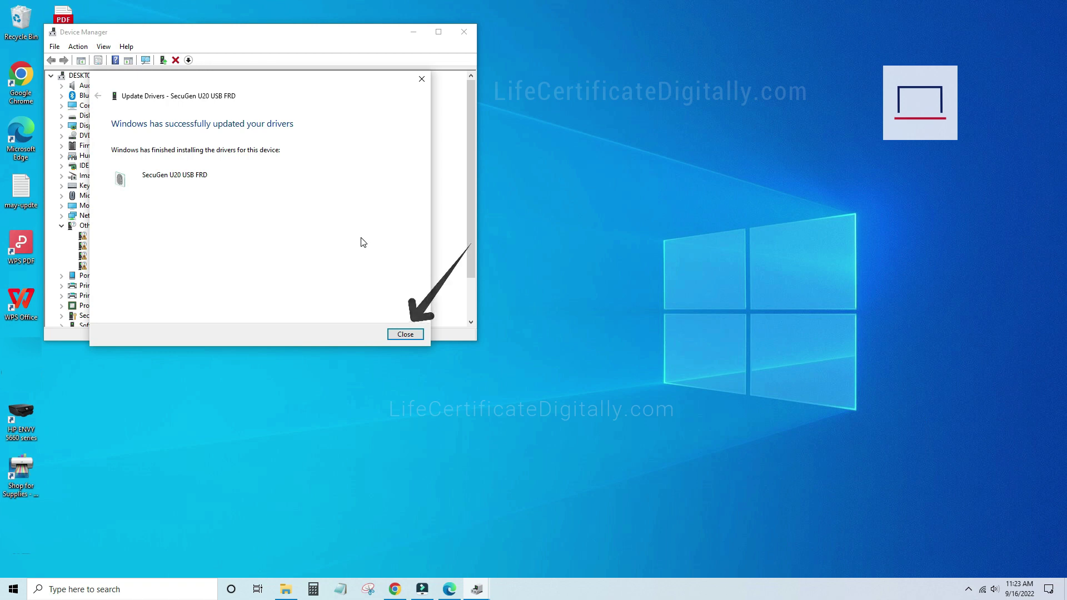
pyautogui.click(406, 335)
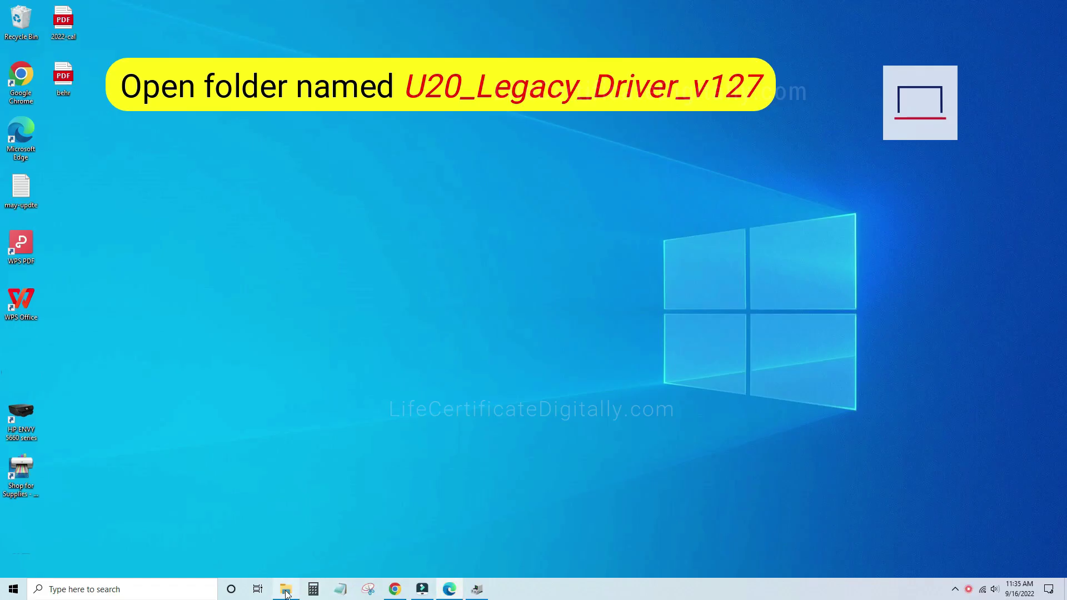
# - Use the sgdx application in the U20_Legacy_Driver_v127 folder to initialize the USB fingerprint reader and capture a test fingerprint
pyautogui.click(285, 590)
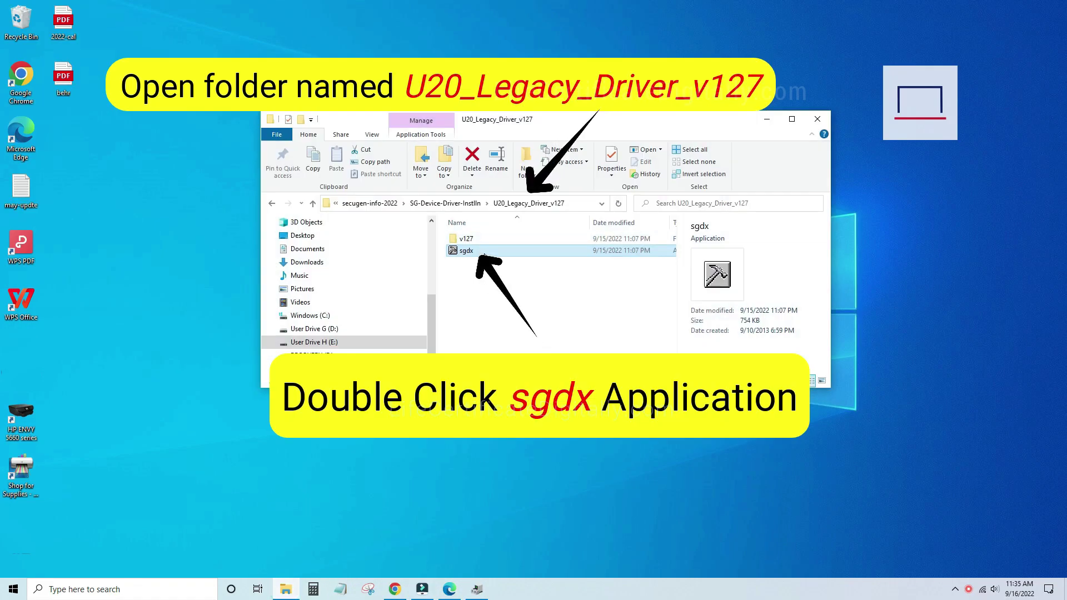
pyautogui.doubleClick(485, 253)
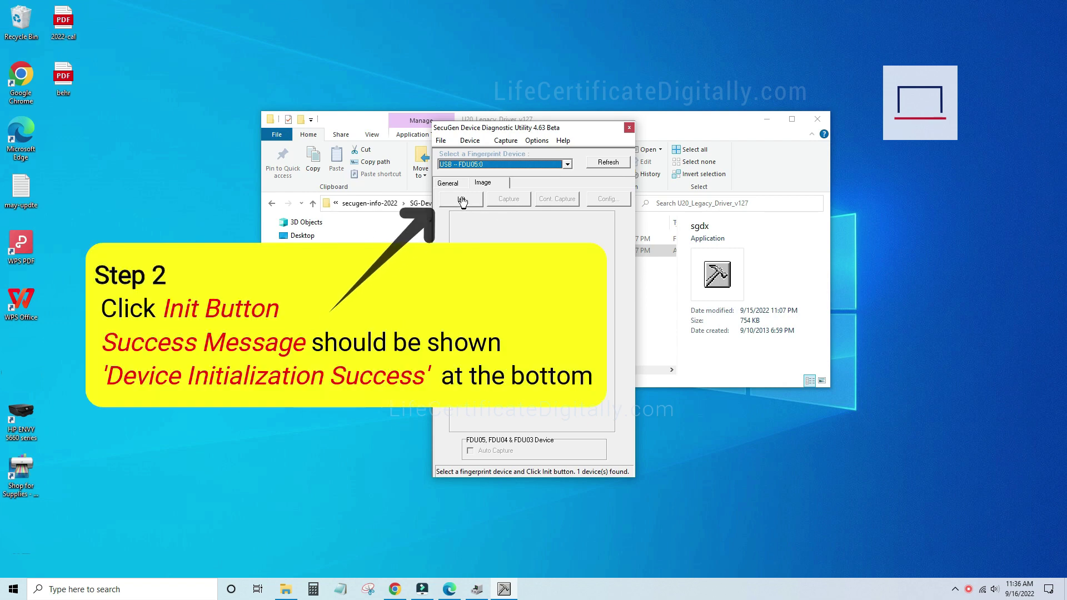
pyautogui.click(462, 200)
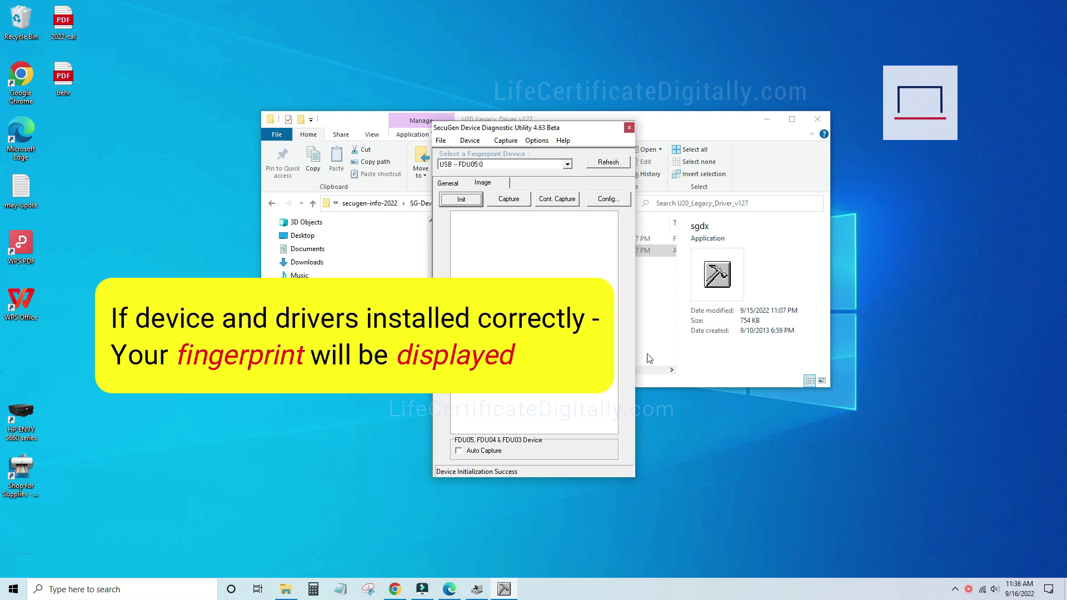
pyautogui.click(509, 201)
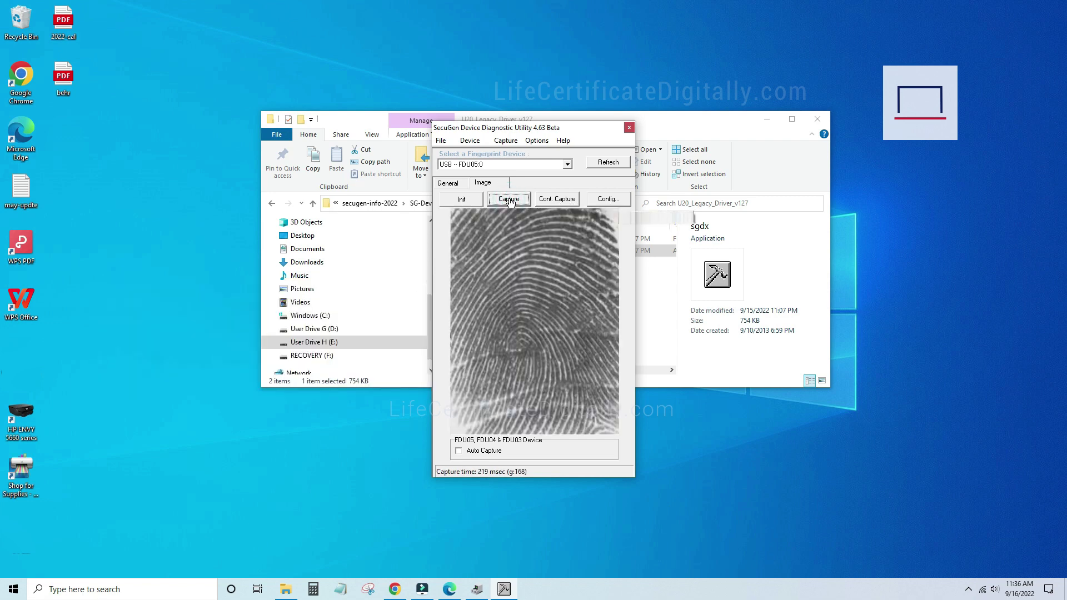